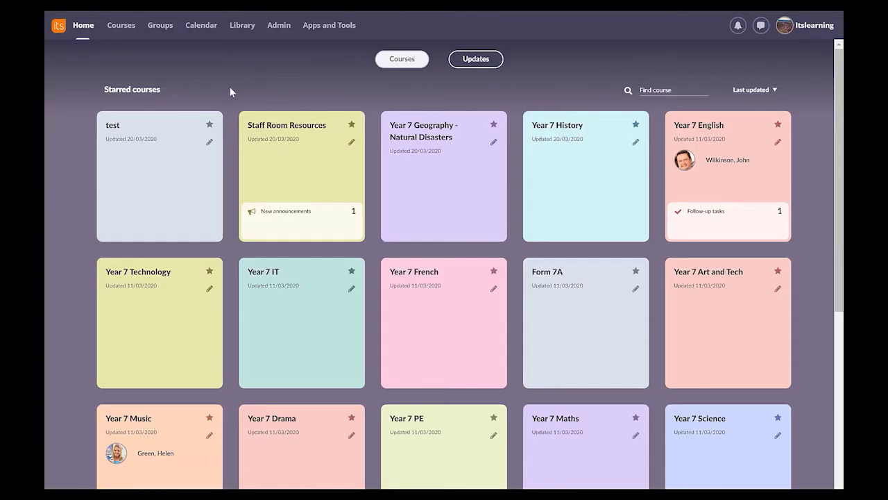
Start a new course with the green + button in the Courses menu.
left_click(120, 28)
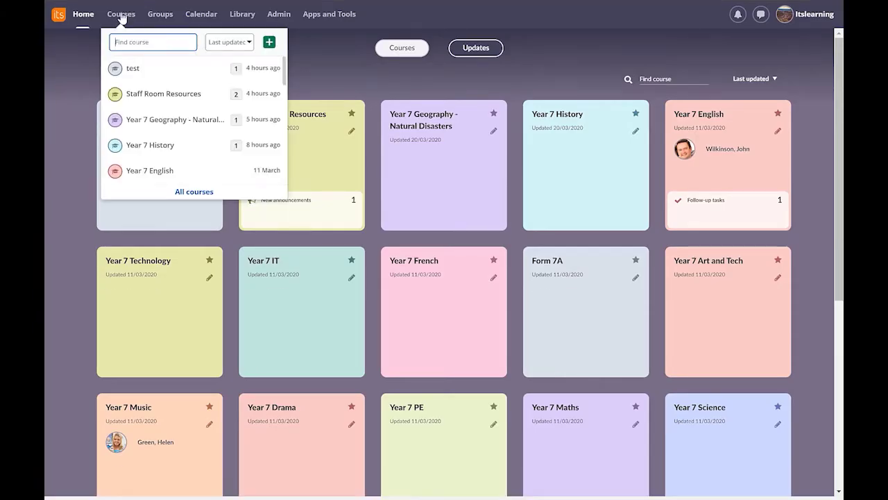
left_click(270, 43)
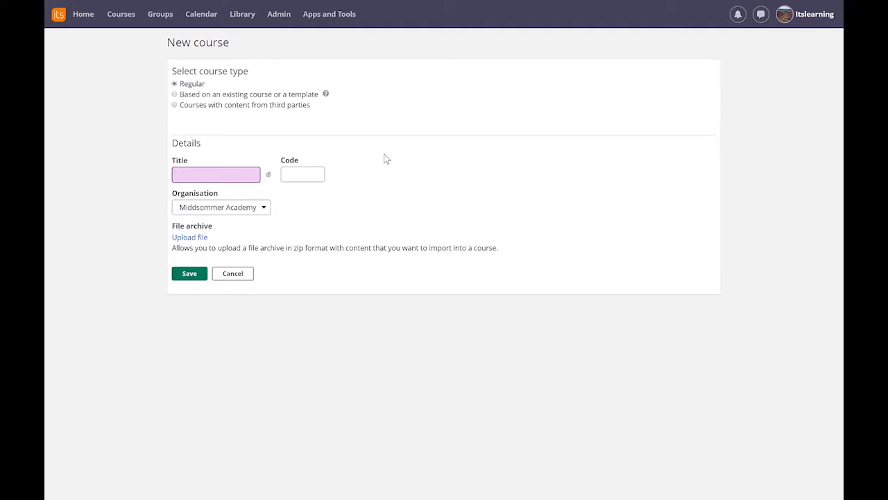
Title the new Regular course 'Geog 101' and save it.
type("Geog 101")
left_click(194, 278)
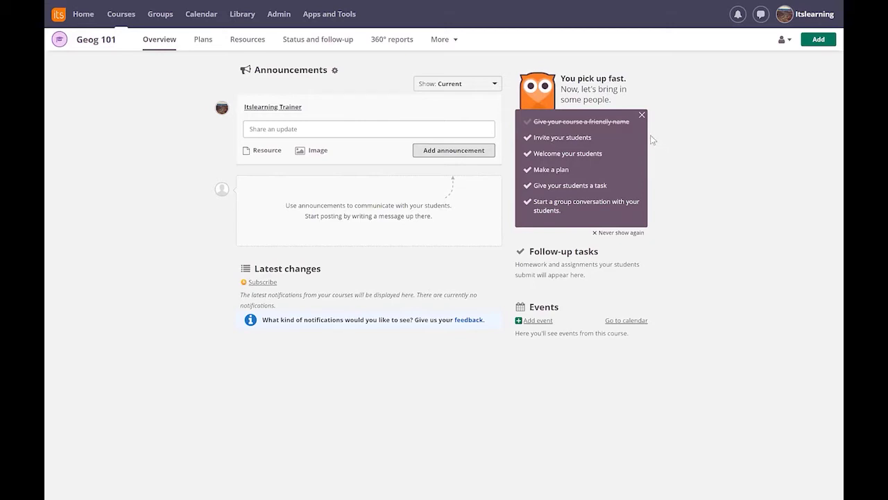
Close the getting-started checklist on the Geog 101 overview.
left_click(642, 114)
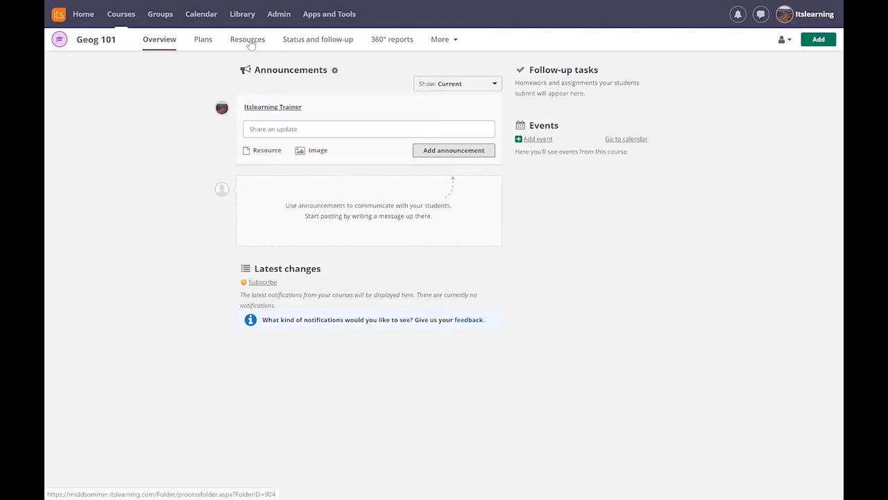
In the Geog 101 Resources folder, add a new Page element.
left_click(250, 42)
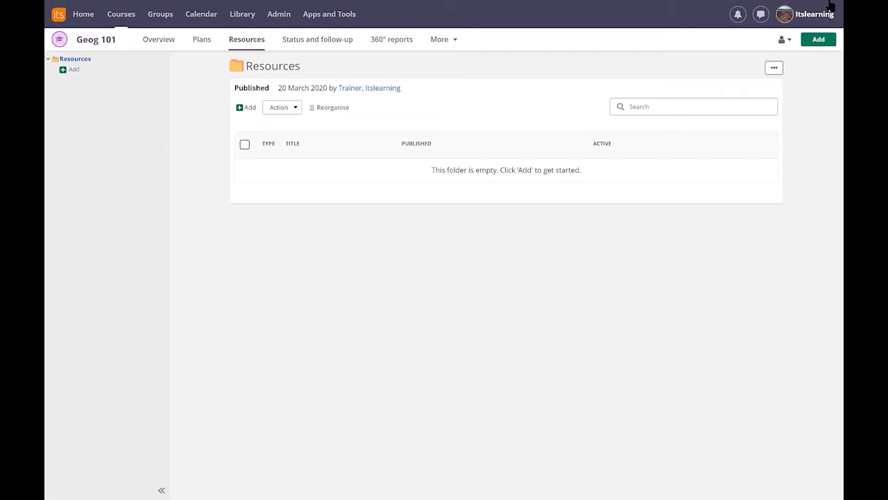
left_click(74, 70)
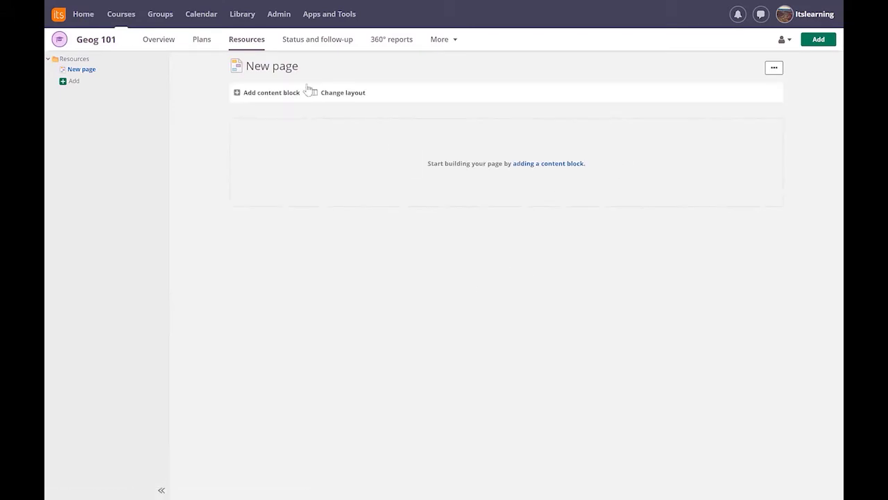
Rename the page to 'welcome' and apply the Two columns layout.
left_click(288, 66)
type("welcome")
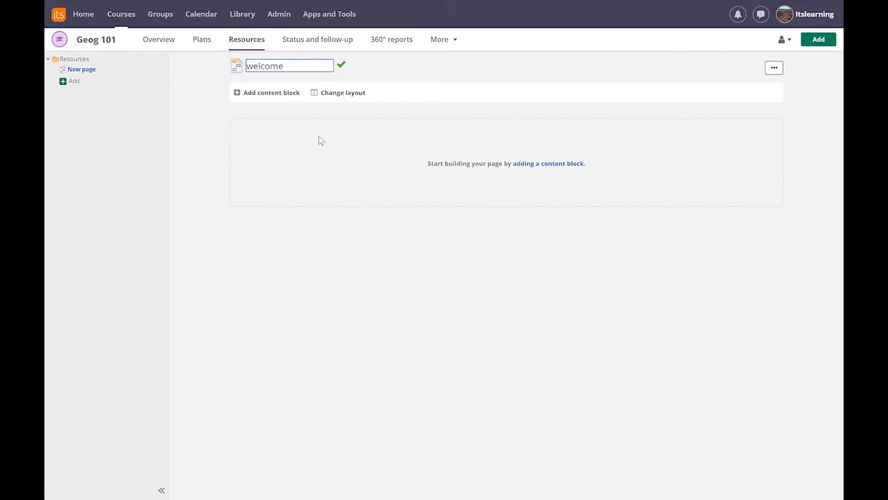
left_click(338, 92)
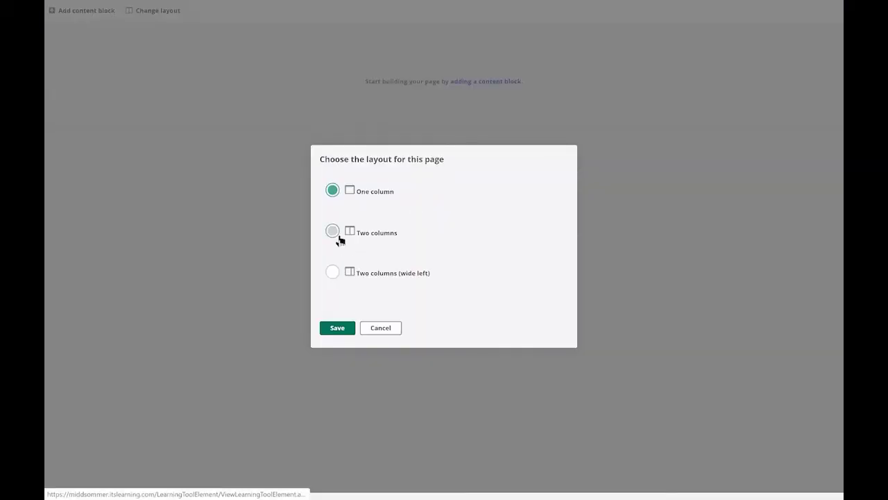
left_click(333, 231)
left_click(338, 328)
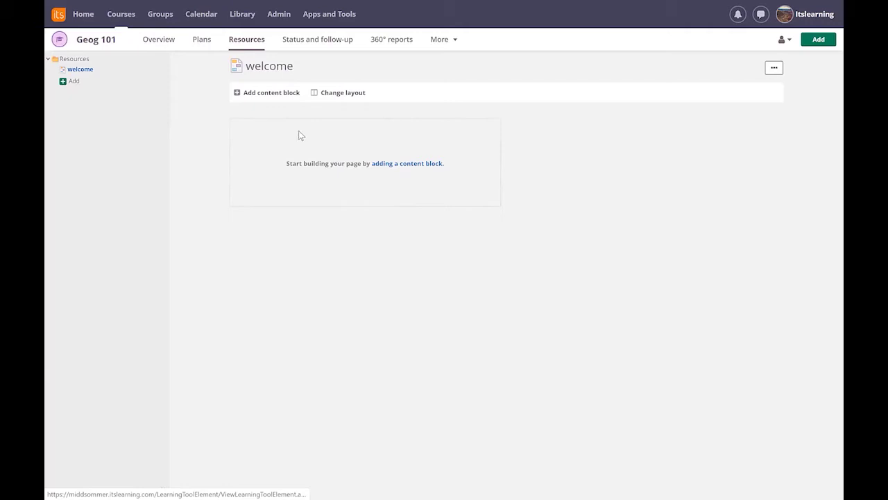
Add an empty rich content block and move it into the right column.
left_click(272, 93)
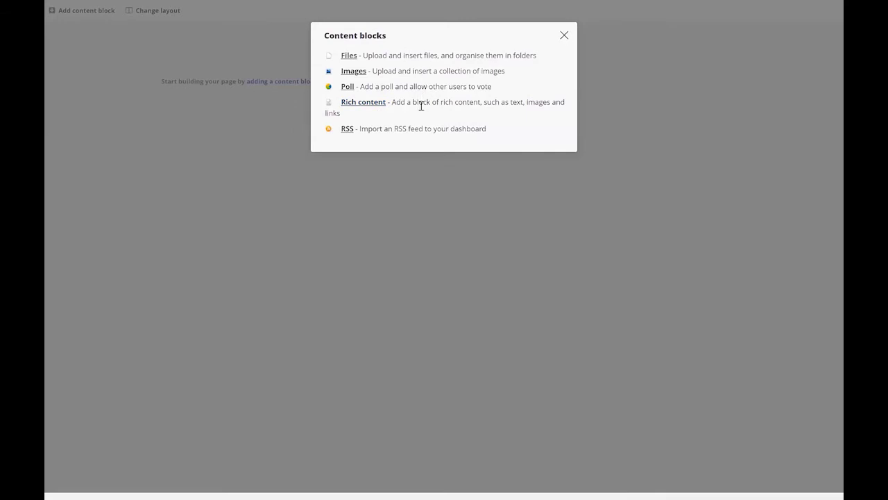
left_click(364, 102)
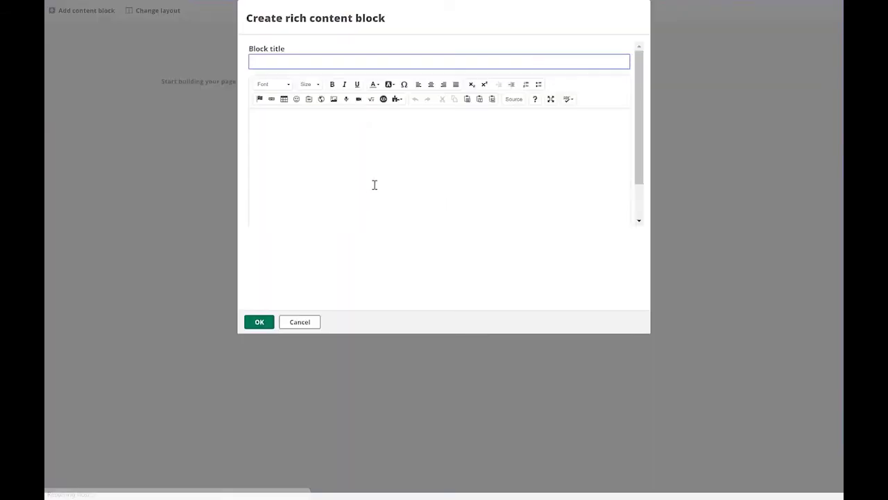
left_click(261, 322)
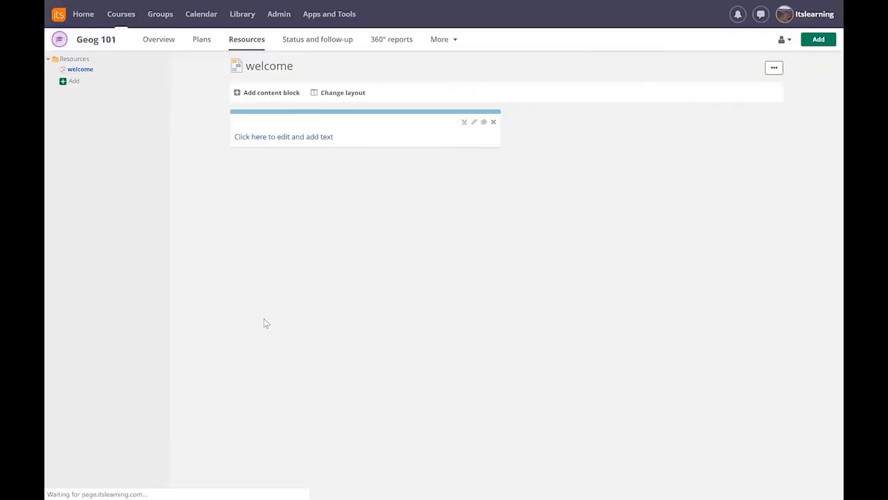
left_click_drag(320, 112, 592, 117)
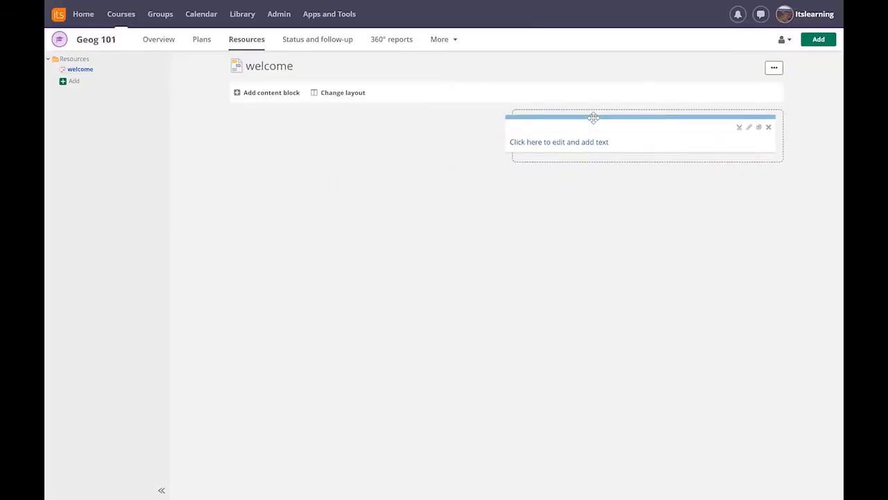
Start a second rich content block, cancel it, then add a new Resources folder element.
left_click(273, 97)
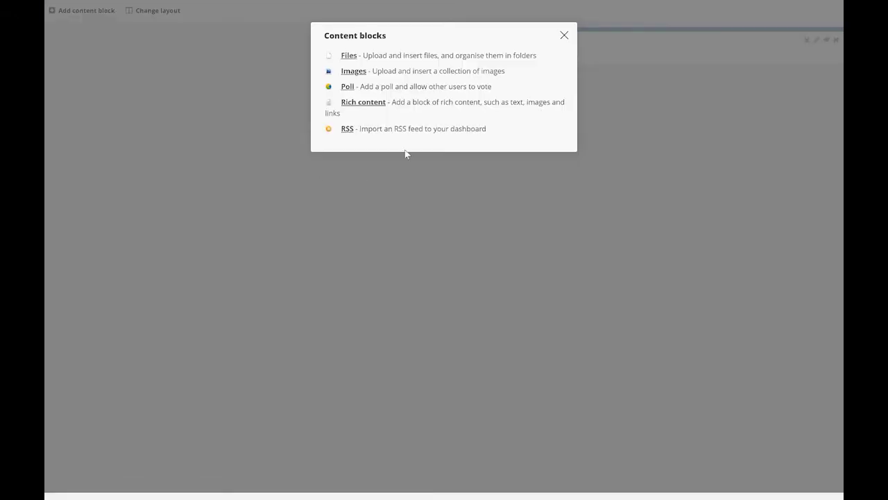
left_click(362, 104)
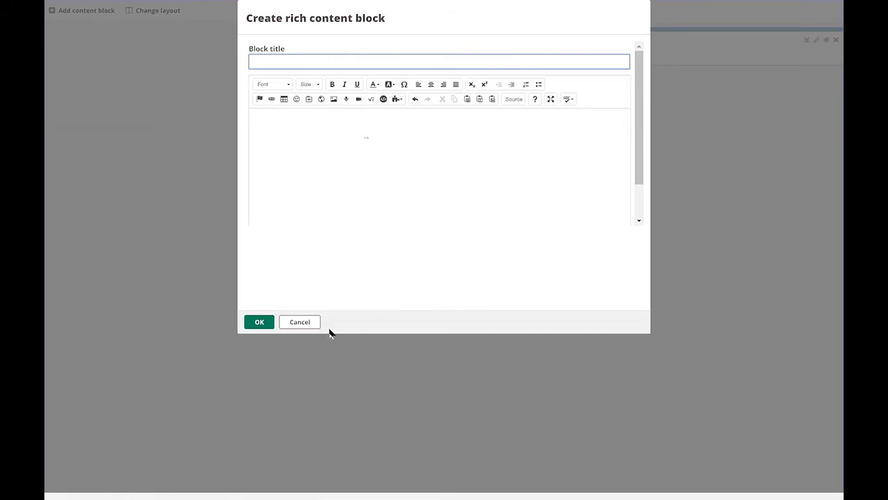
left_click(300, 322)
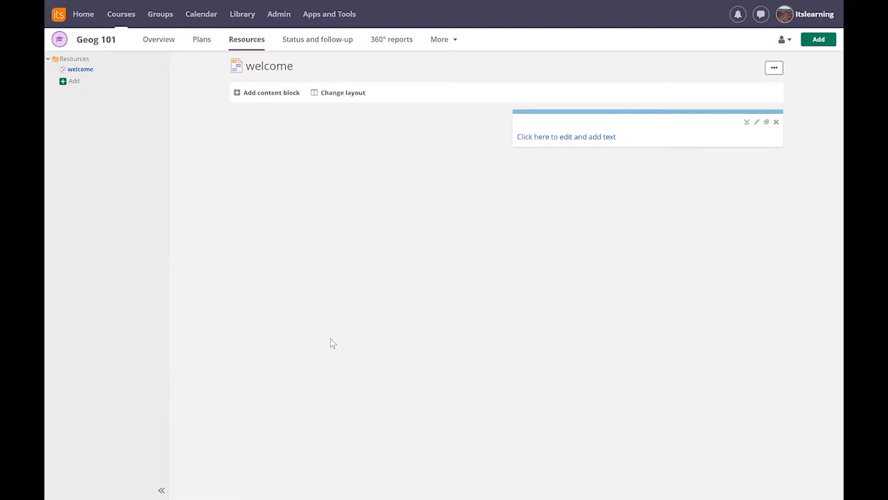
left_click(74, 82)
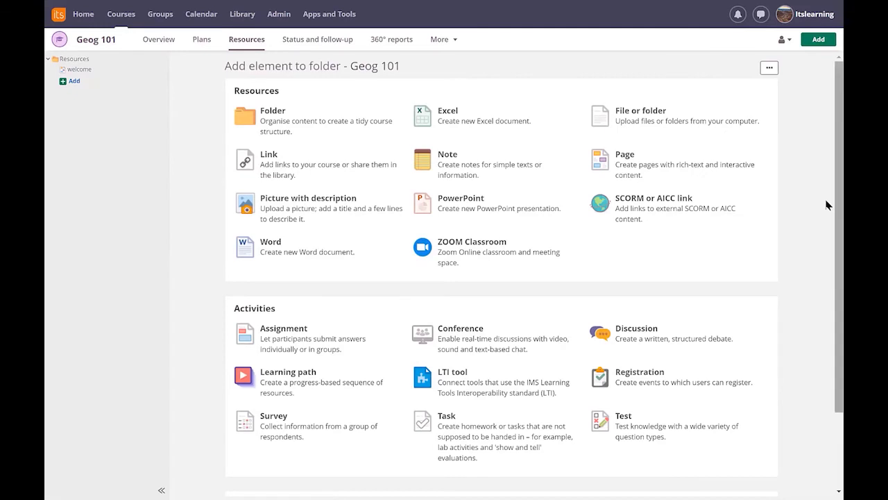
Search the content library for 'secondary staffroom'.
scroll(827, 240, "down", 1)
scroll(827, 240, "down", 2)
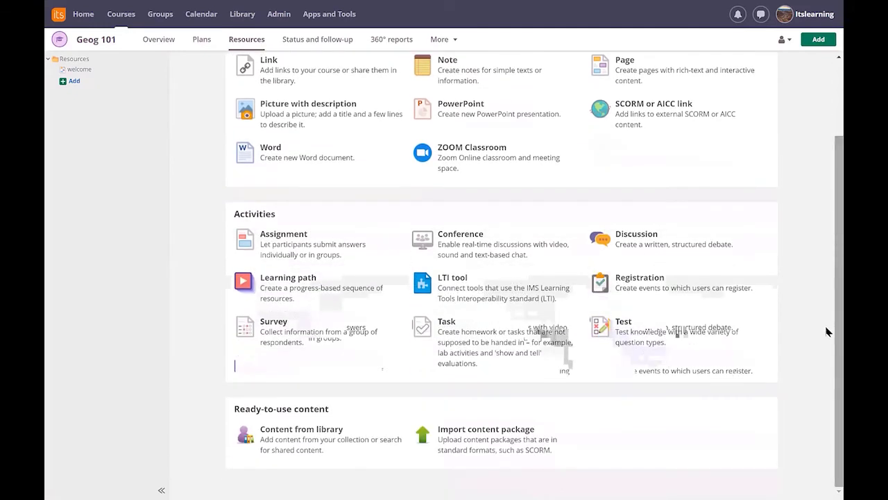
left_click(328, 435)
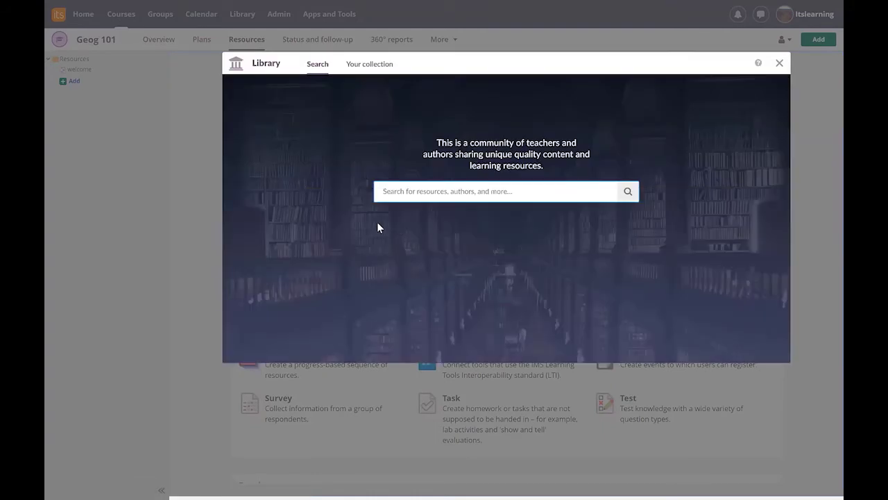
type("secona")
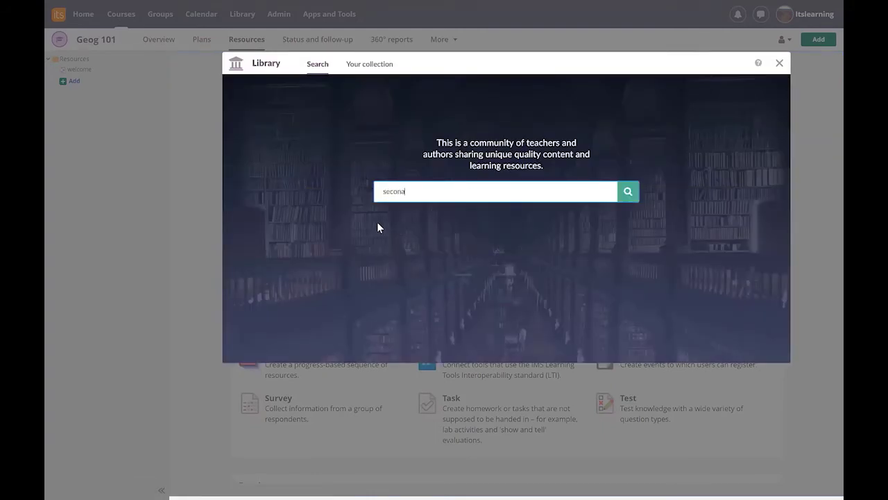
key("BackSpace")
type("dary staffroom")
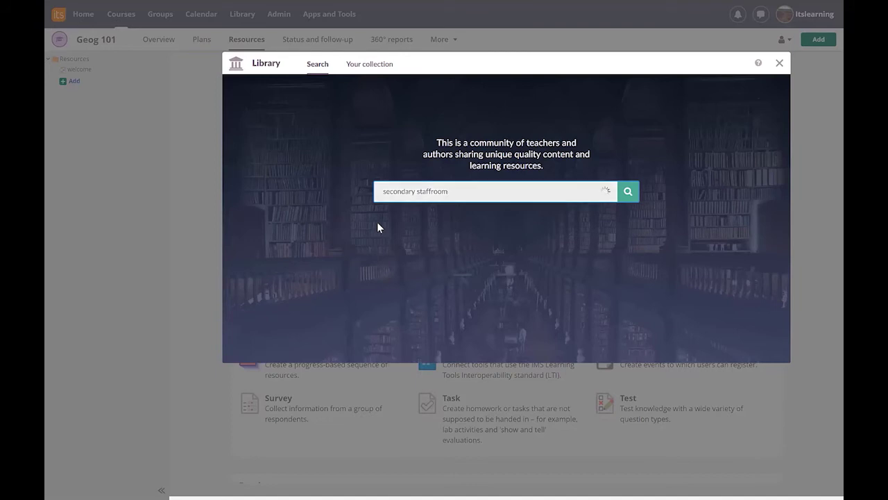
Add the Welcome library resource to the course and close its details.
left_click(711, 141)
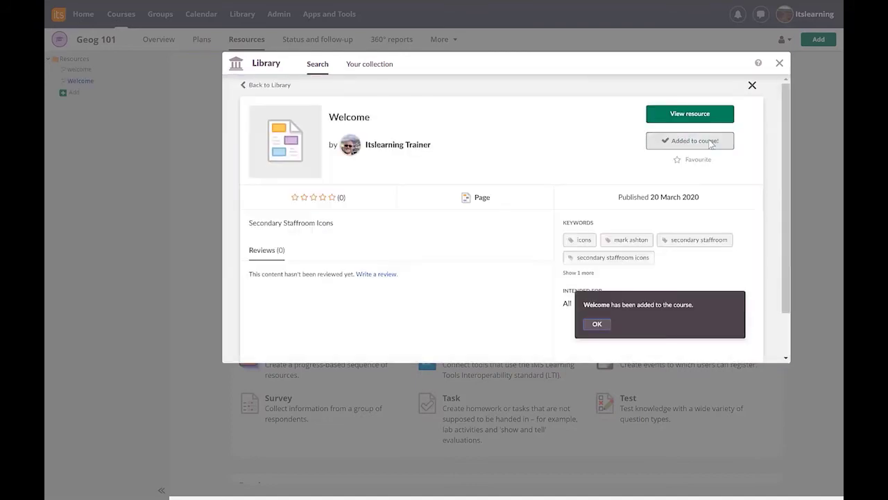
left_click(599, 325)
left_click(753, 85)
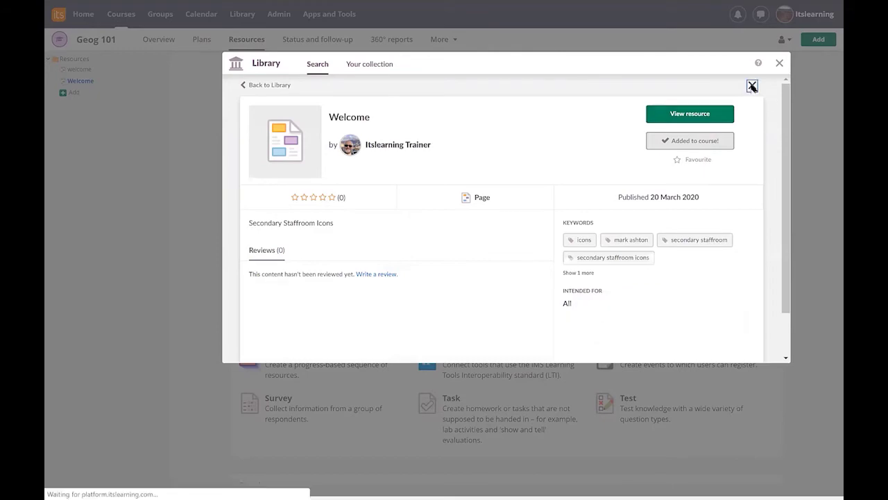
Close the library and open the newly added Welcome page from the resource tree.
left_click(778, 65)
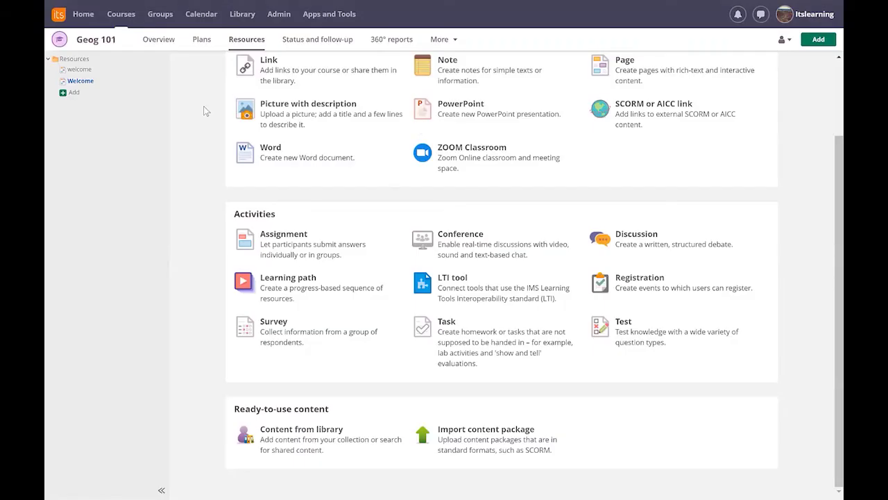
left_click(87, 82)
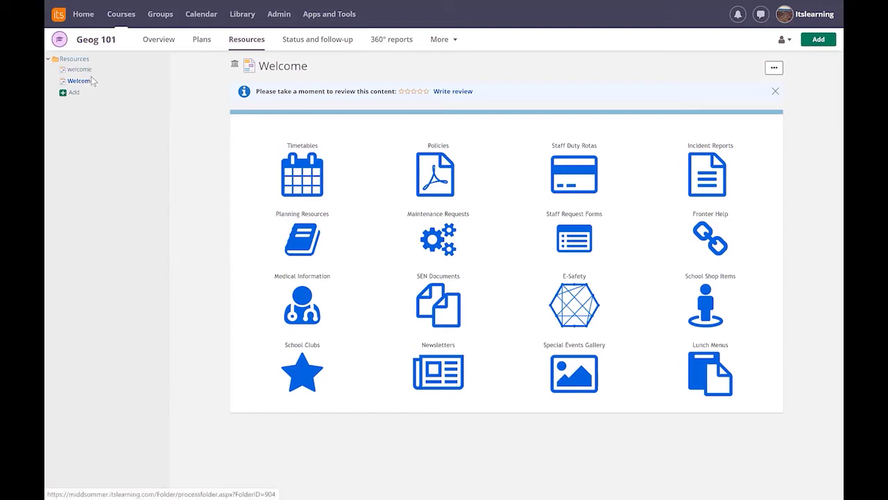
Return to Geog 101 from the Courses dropdown and expand its More options.
left_click(121, 14)
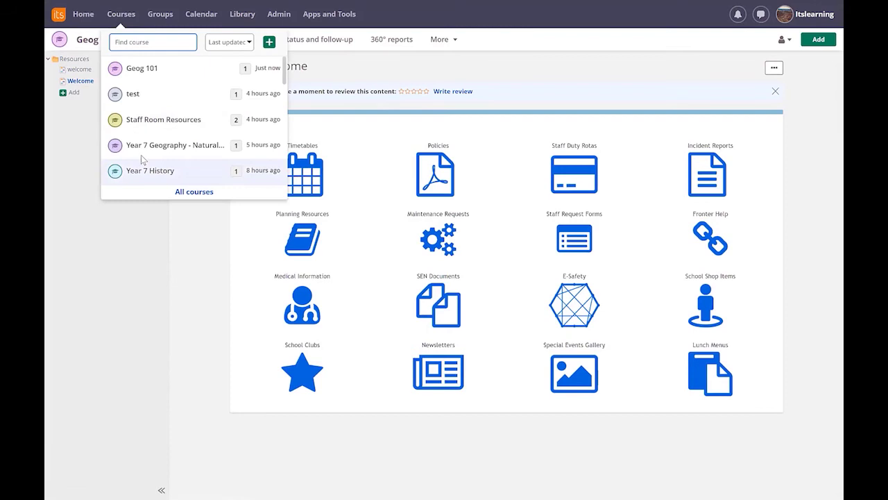
left_click(141, 74)
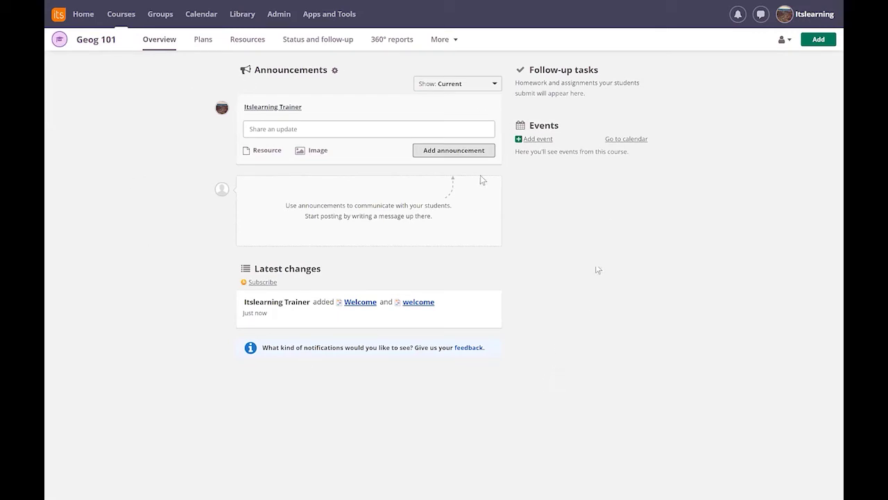
left_click(441, 42)
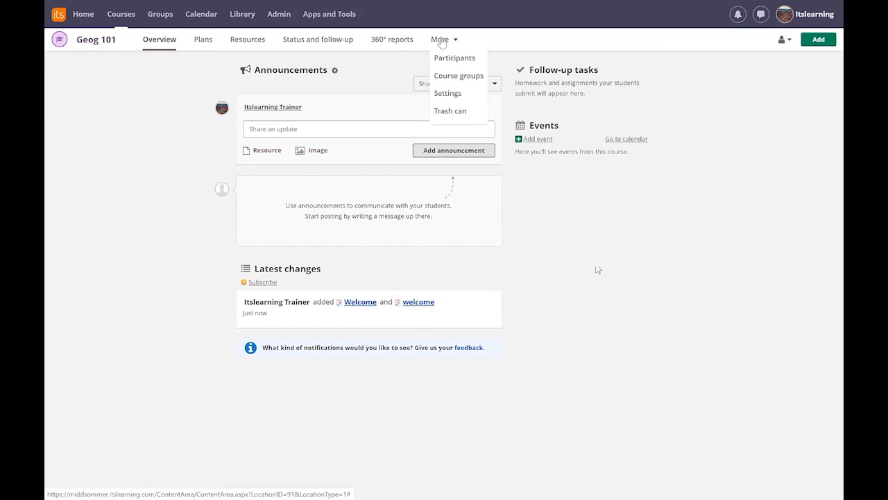
In Settings > Course properties and features, choose Welcome as start page and save.
left_click(451, 96)
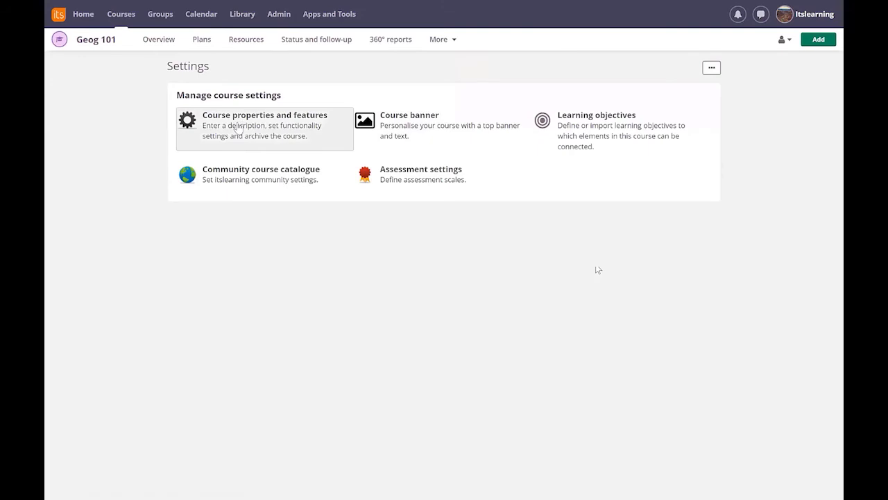
left_click(237, 127)
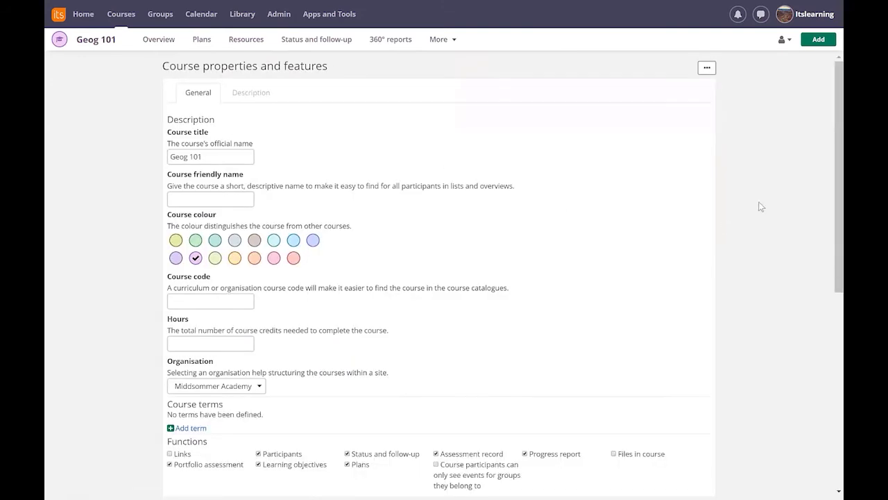
scroll(826, 173, "down", 3)
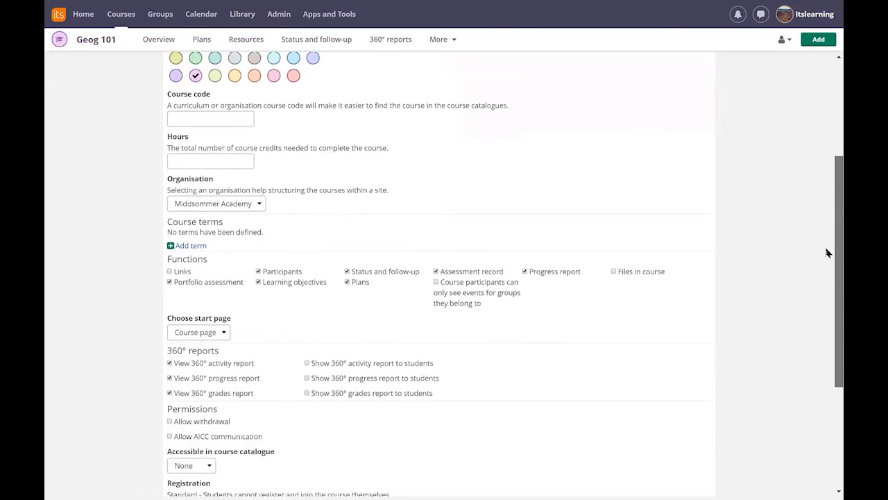
scroll(825, 252, "down", 3)
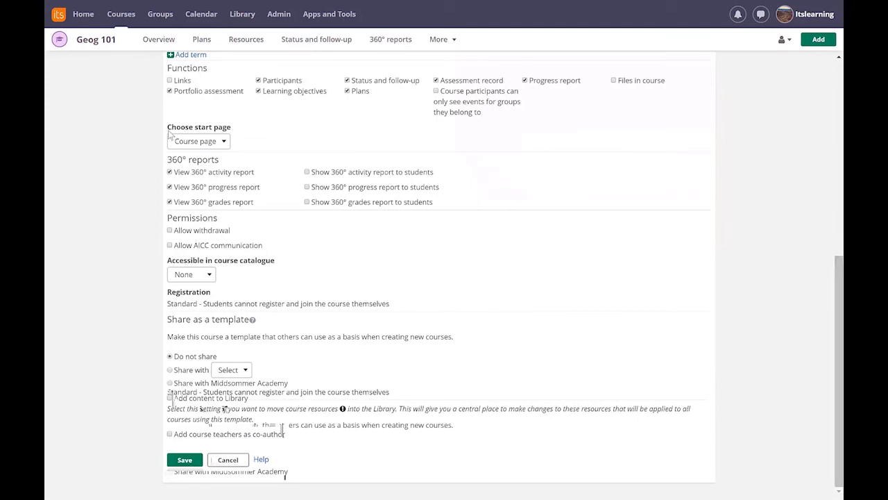
left_click(225, 144)
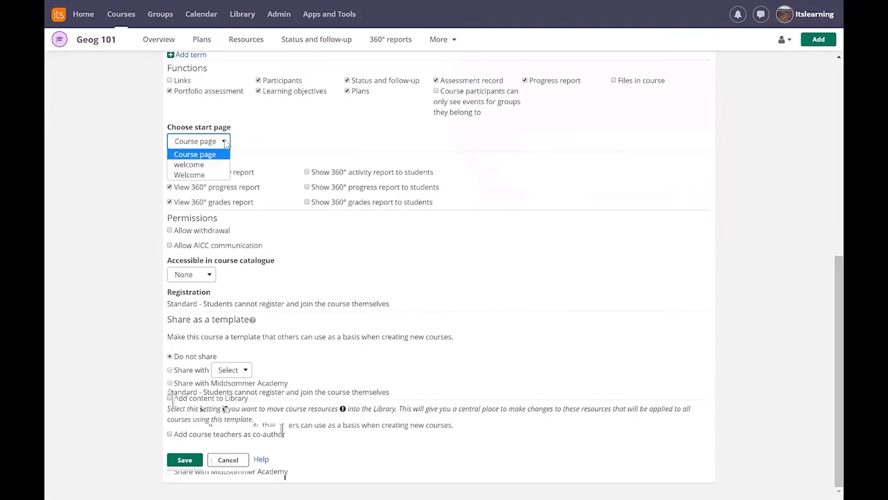
left_click(218, 179)
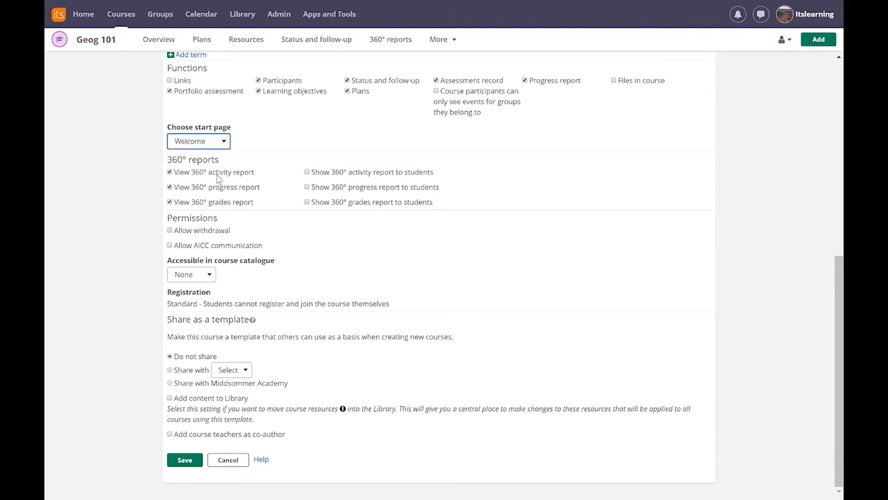
left_click(191, 461)
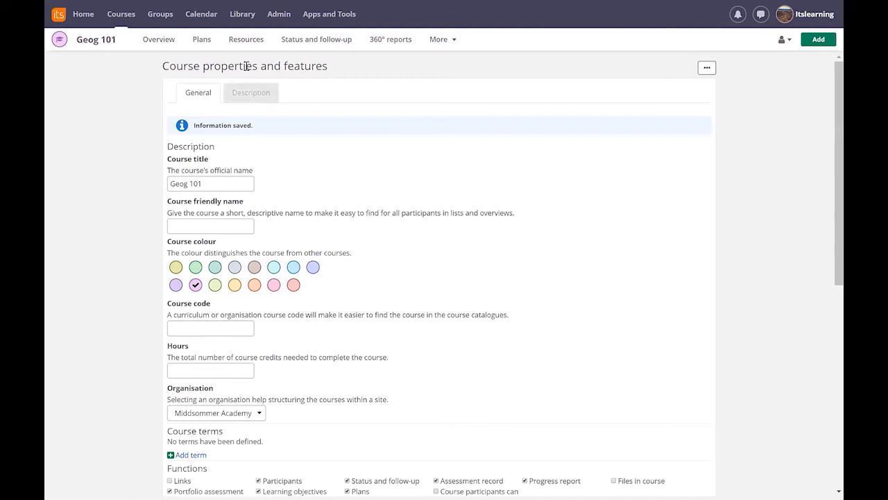
Open Geog 101 from the recent courses list and dismiss its content-review banner.
left_click(121, 14)
left_click(143, 68)
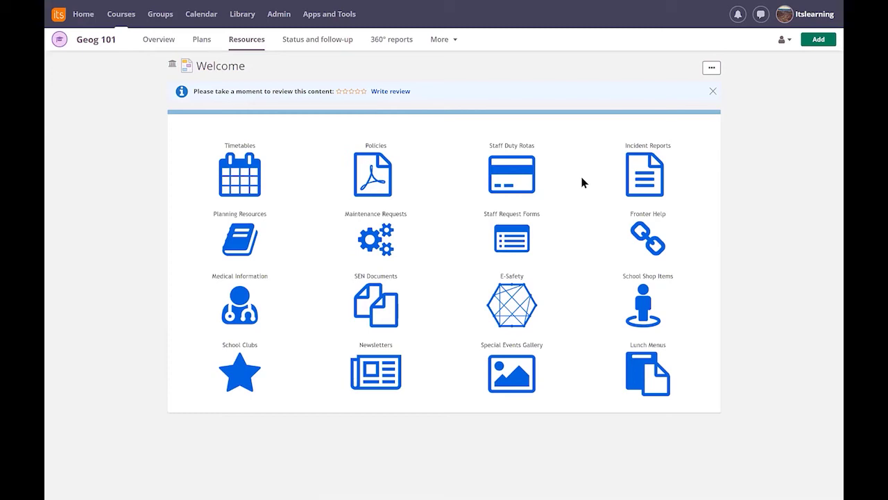
left_click(713, 91)
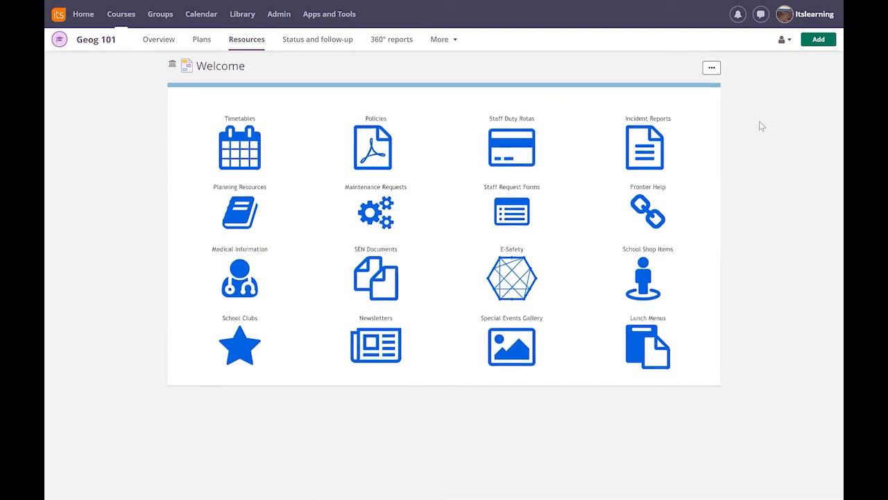
Start a new course based on an existing course or template, then cancel it.
left_click(121, 19)
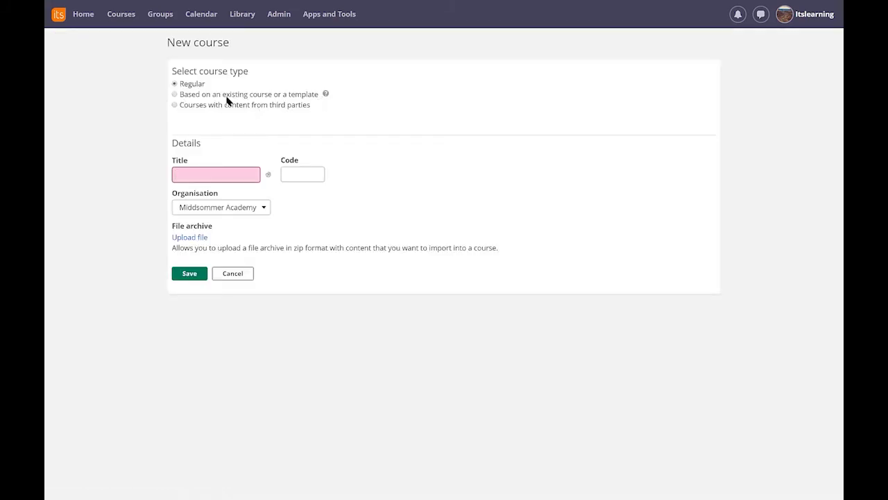
left_click(175, 95)
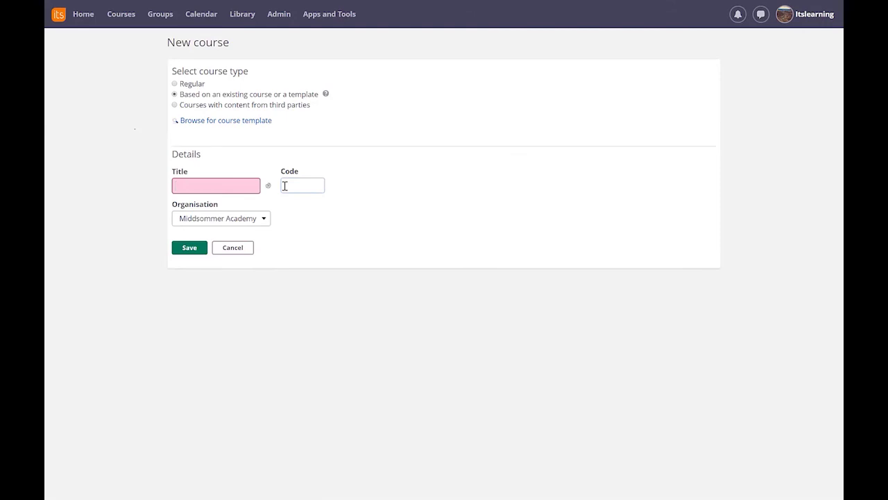
left_click(242, 251)
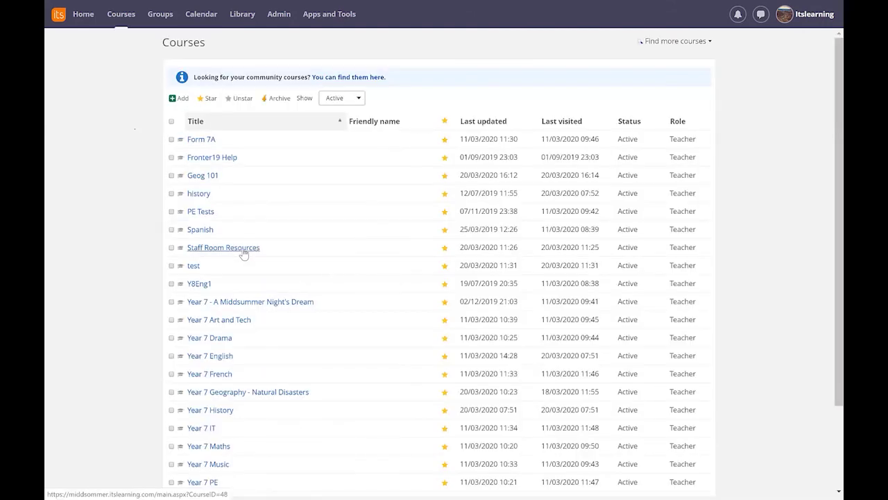
Open Geog 101's Participants list via More and start adding a participant.
left_click(128, 23)
left_click(137, 63)
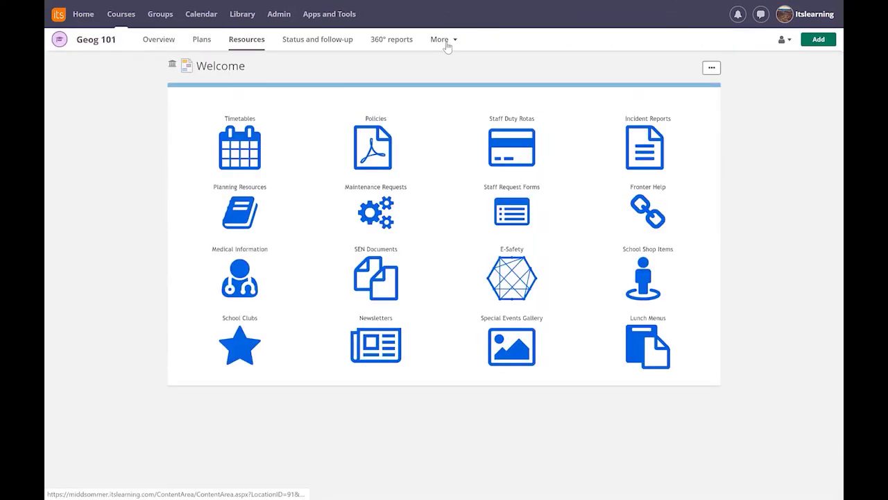
left_click(444, 42)
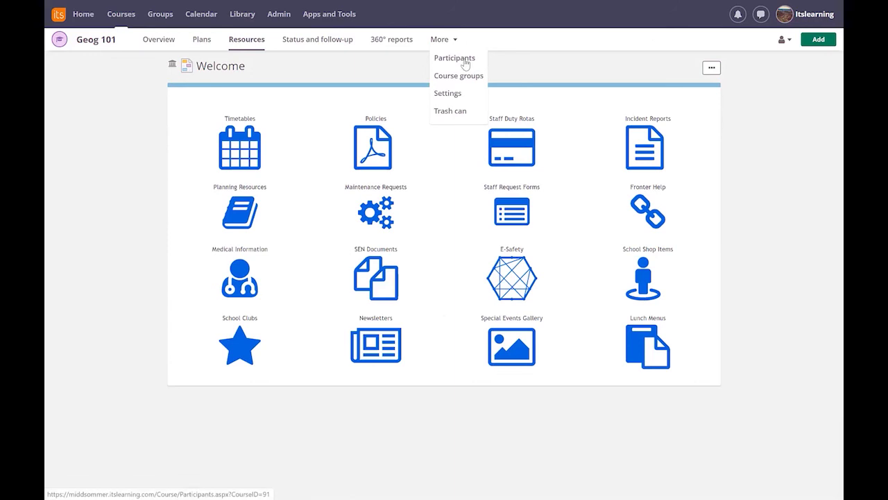
left_click(468, 60)
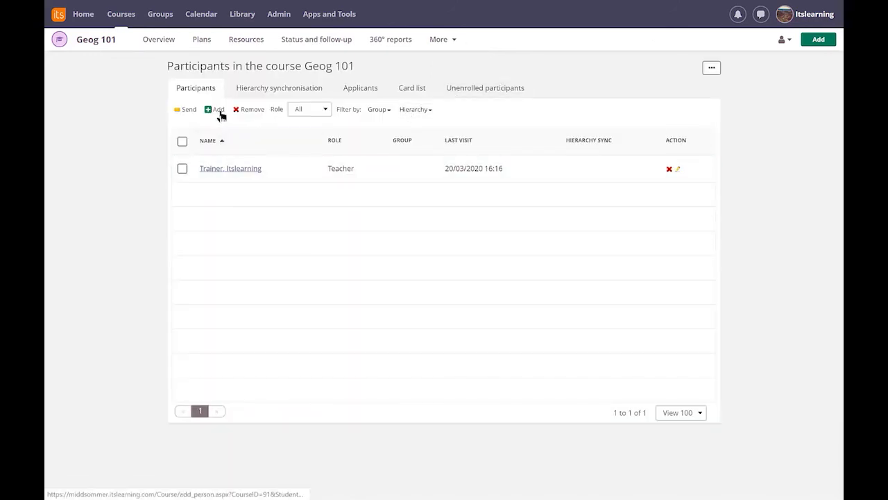
left_click(219, 111)
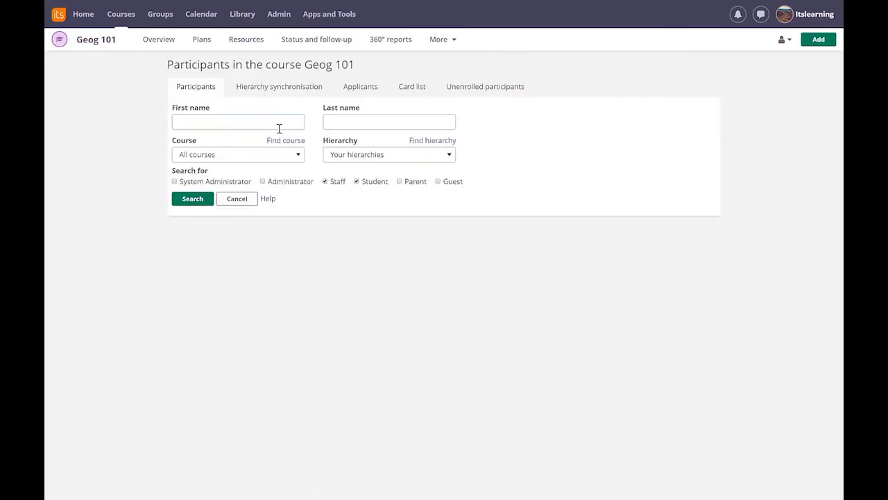
Cancel the participant form, then open Hierarchy synchronisation and close the hierarchy search without adding one.
left_click(246, 198)
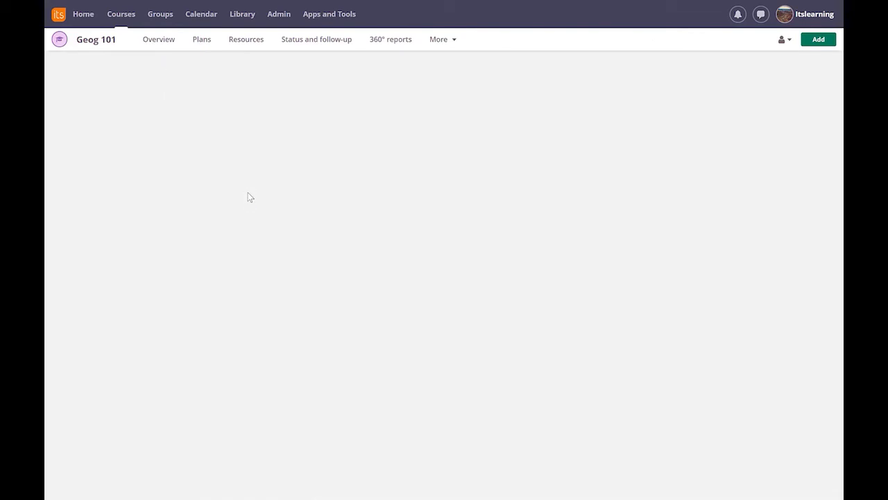
left_click(276, 89)
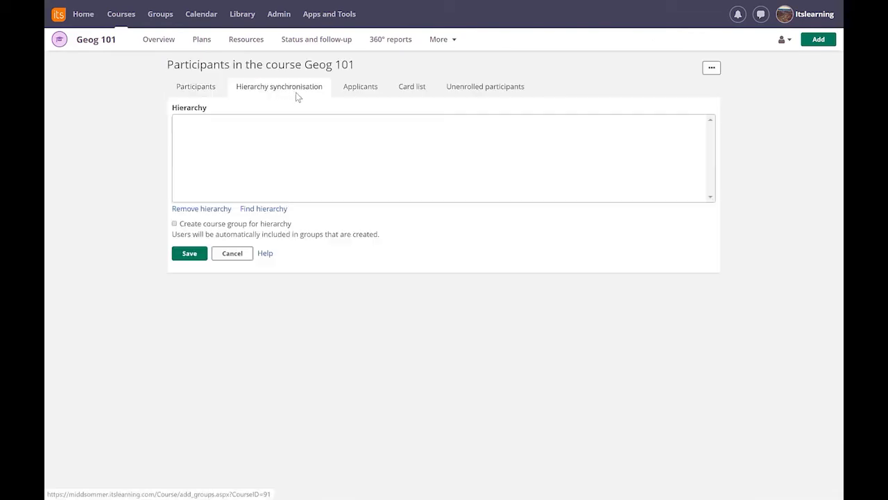
left_click(268, 211)
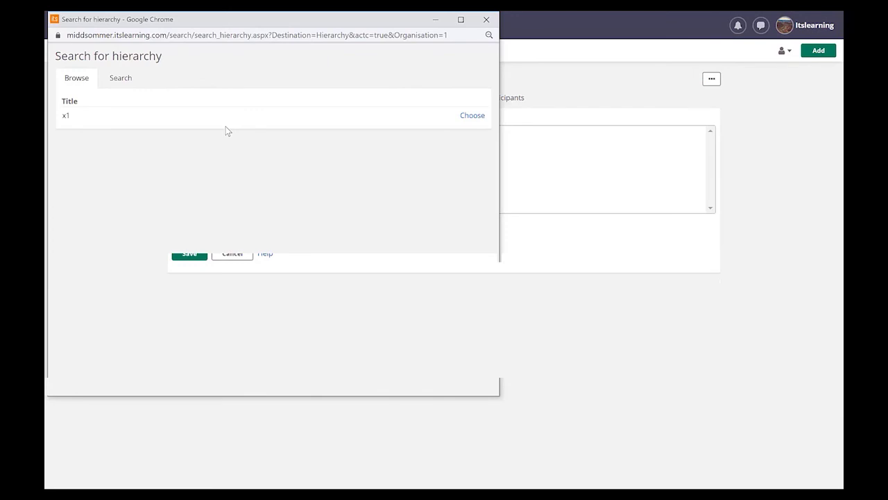
left_click(130, 82)
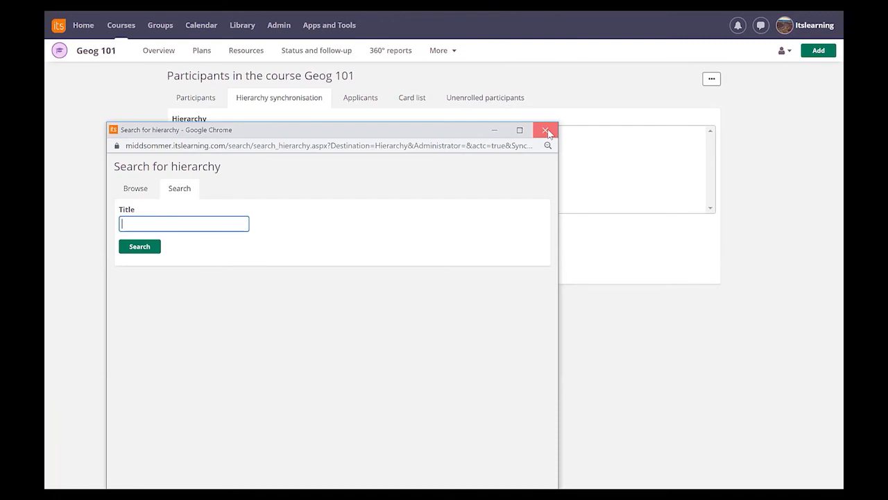
left_click(546, 130)
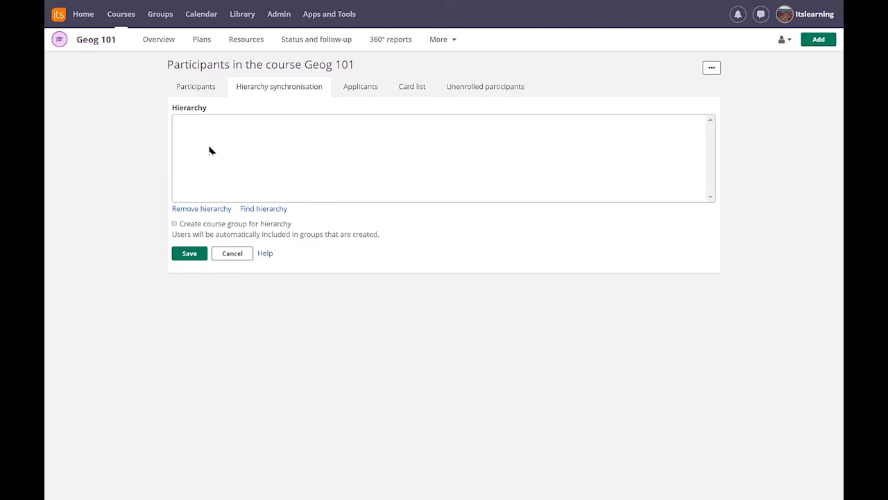
Cancel the Hierarchy synchronisation page without adding a hierarchy.
left_click(237, 256)
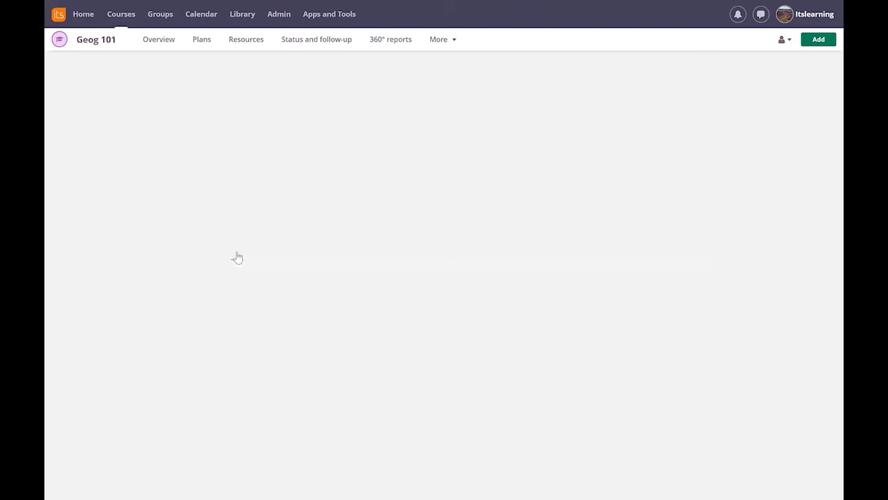